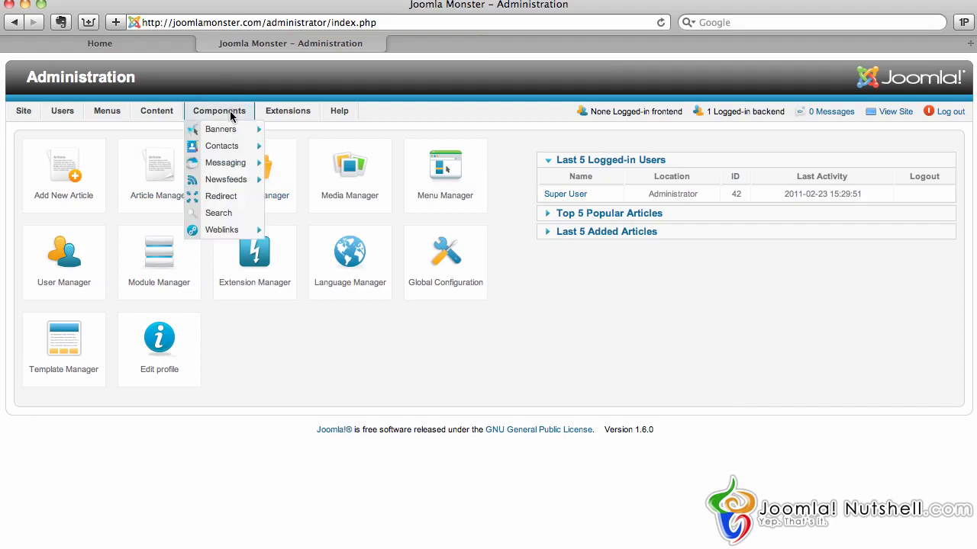
From the control panel, bring up the Extensions menu so Module Manager is visible.
mouse_move(290, 107)
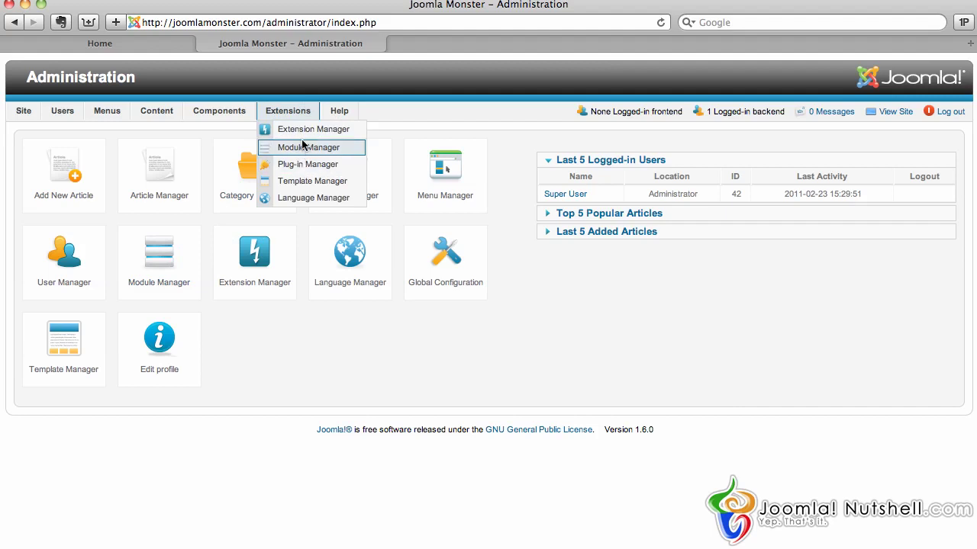
Open Module Manager, then view the site's About Joomla! menu and the Sample Sites page.
click(303, 145)
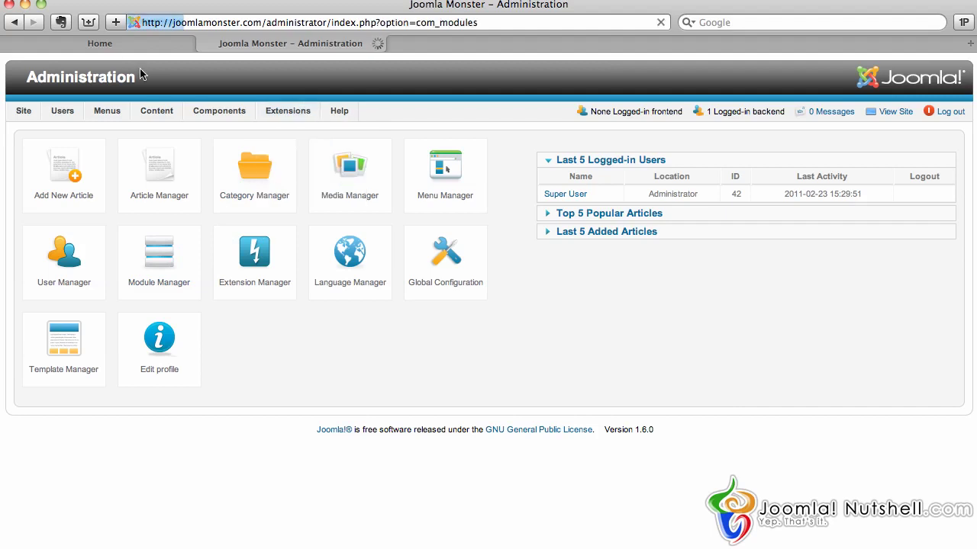
click(104, 44)
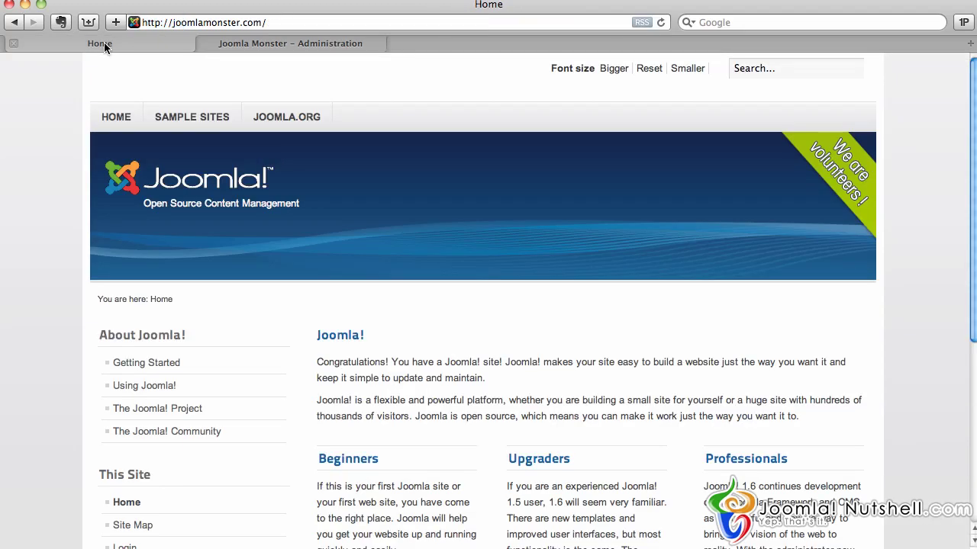
scroll(152, 278, down, 3)
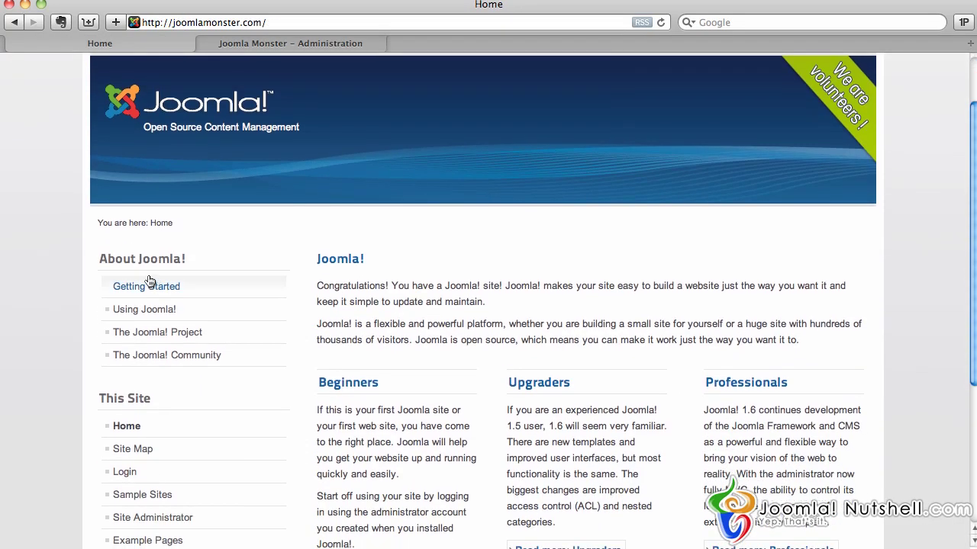
scroll(199, 310, down, 2)
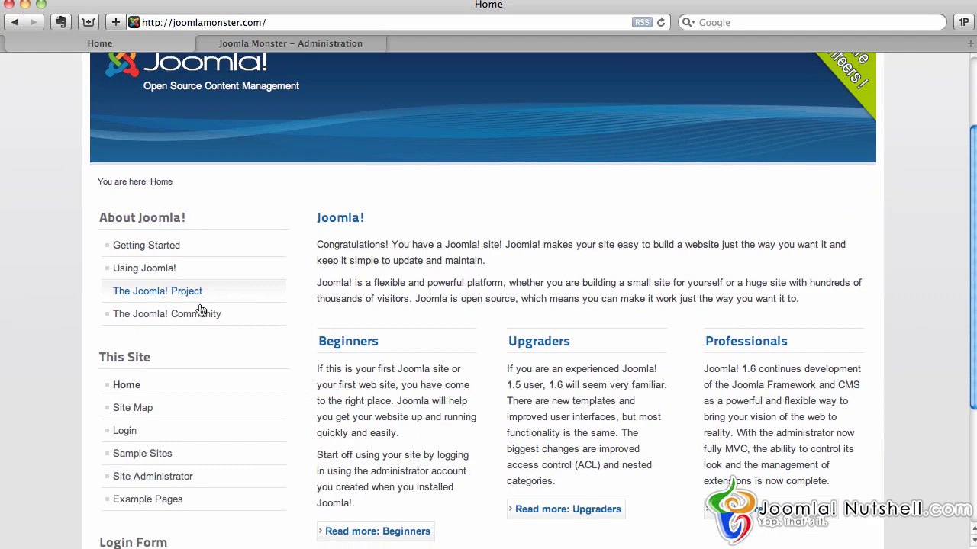
scroll(206, 308, up, 5)
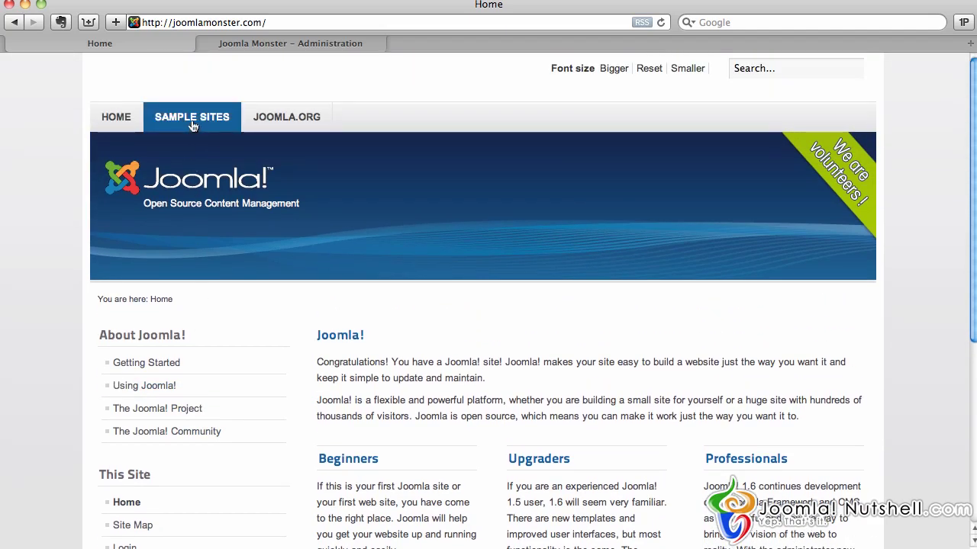
click(191, 122)
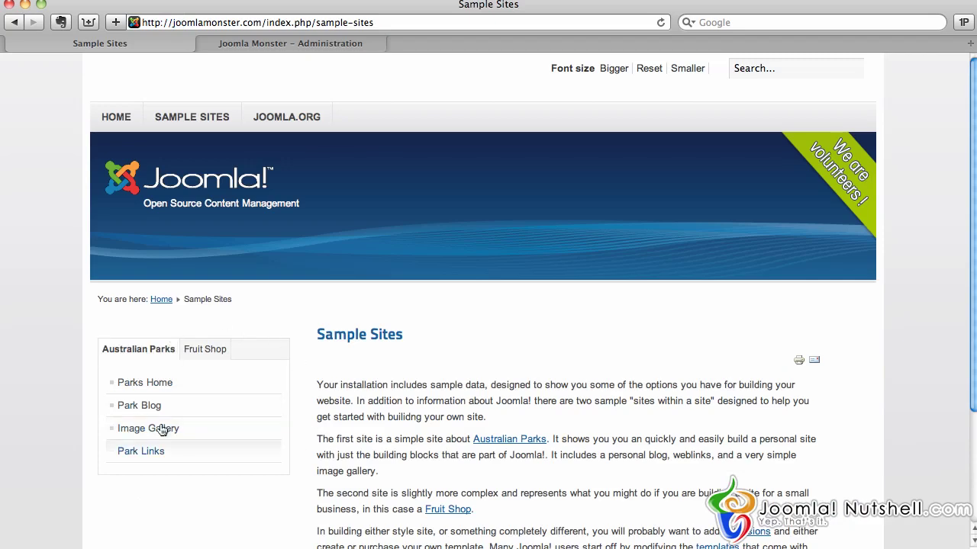
click(119, 122)
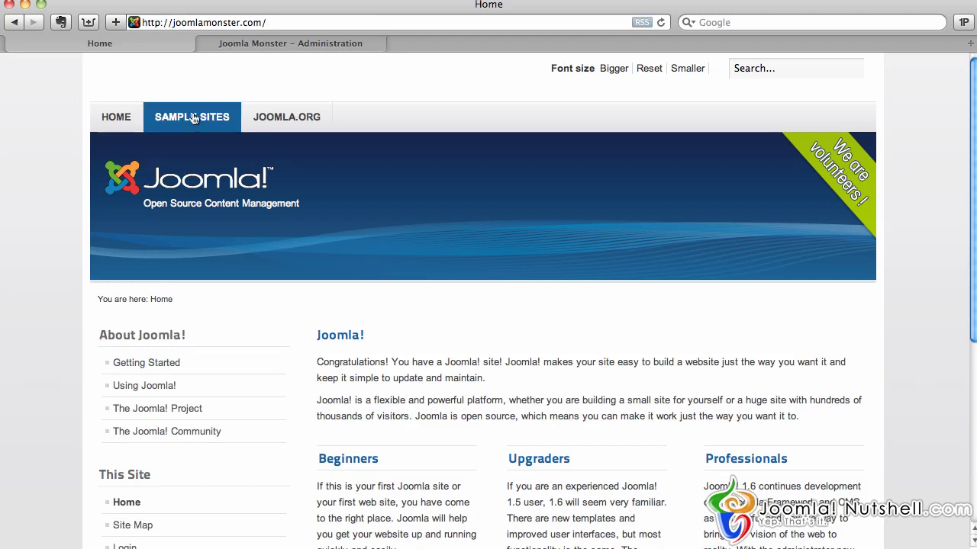
Filter the module list by 'about' and open the About Joomla! menu module.
click(254, 44)
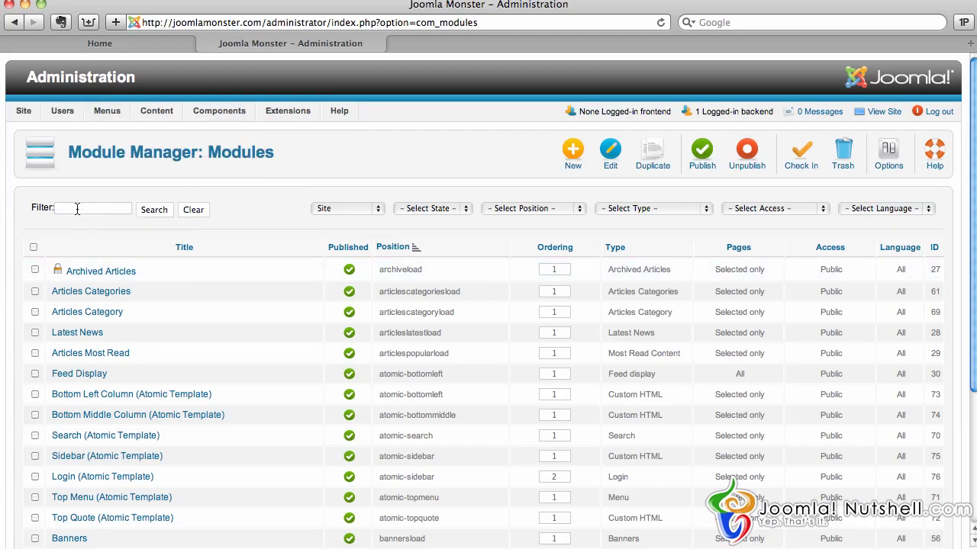
text(about)
key(Escape)
key(Return)
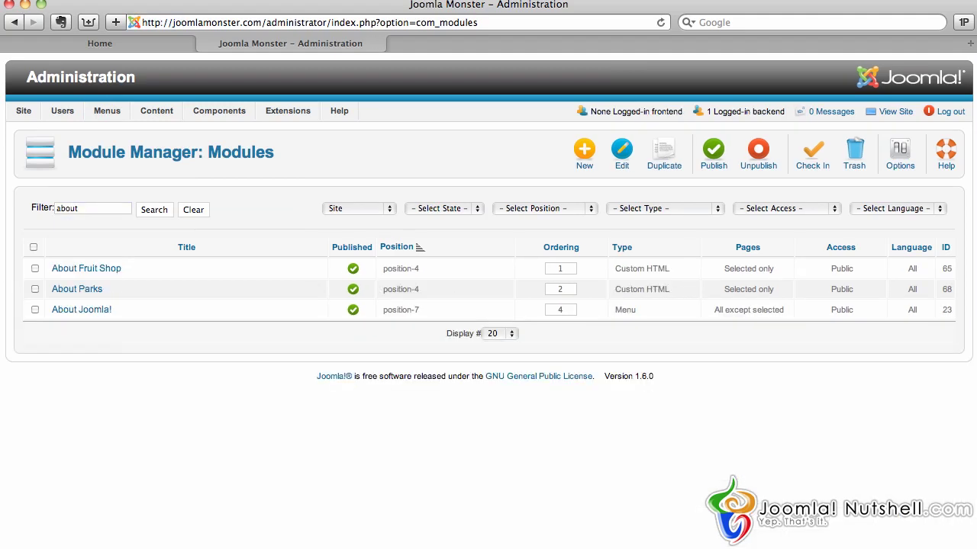
click(69, 312)
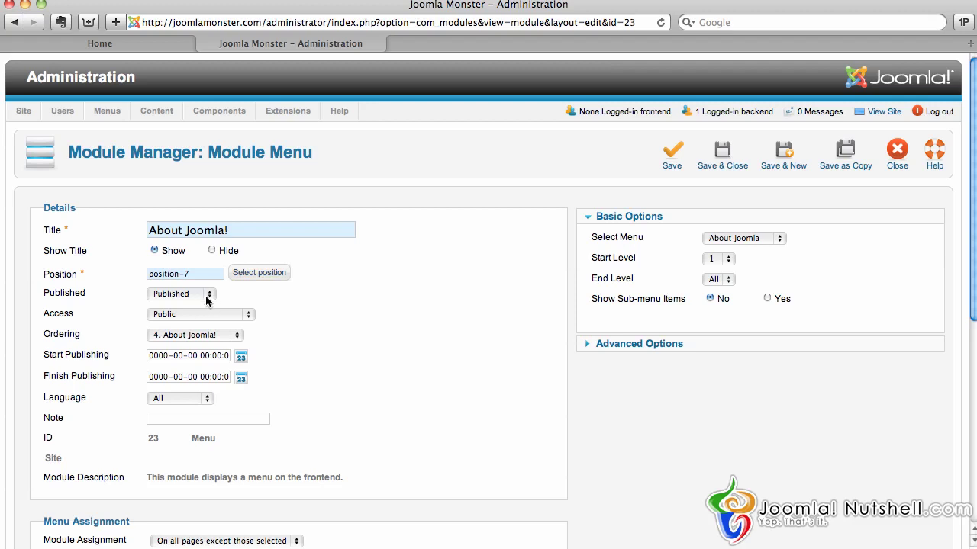
Retitle the About Joomla! module 'Our Links', keeping it Published, and save.
click(208, 297)
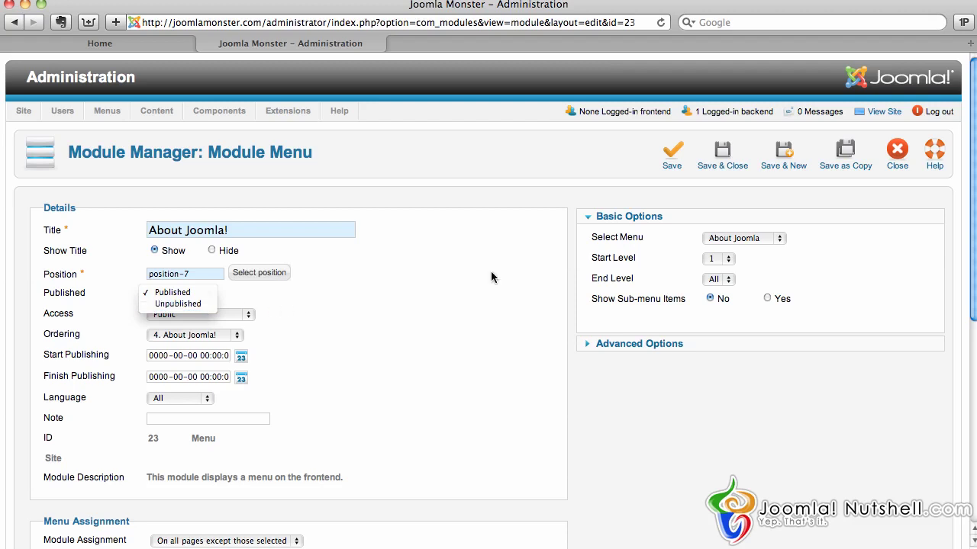
click(438, 277)
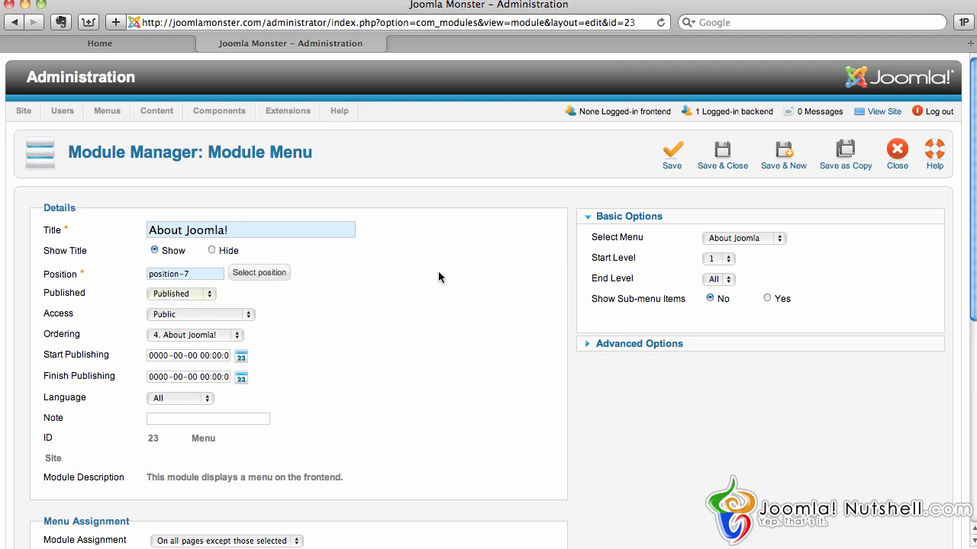
double_click(198, 232)
triple_click(198, 232)
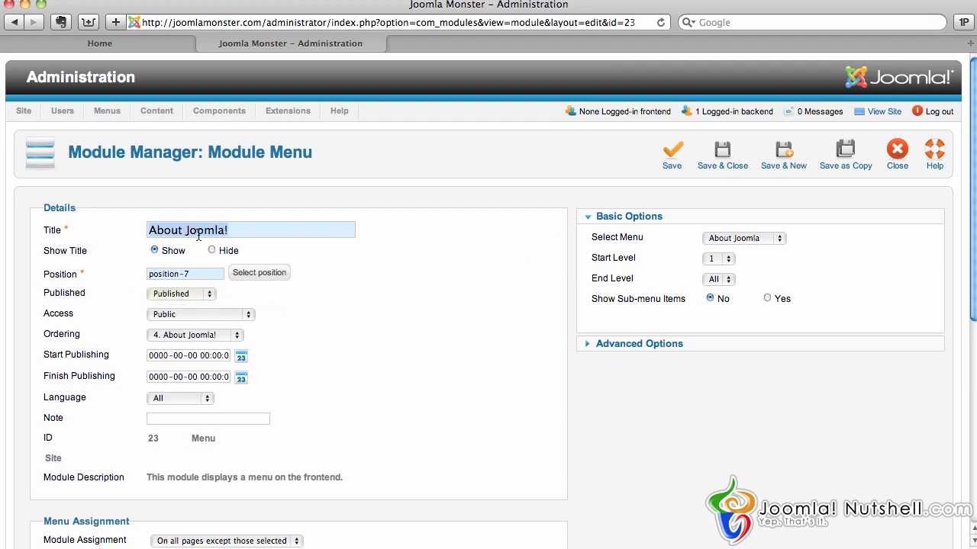
text(Our Links)
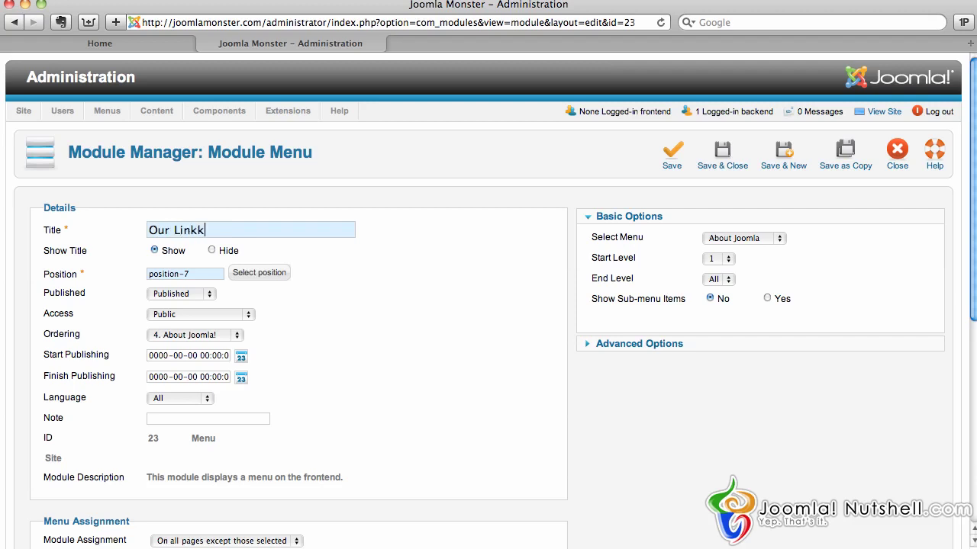
key(BackSpace)
text(=s)
key(BackSpace)
key(BackSpace)
text(s)
click(661, 155)
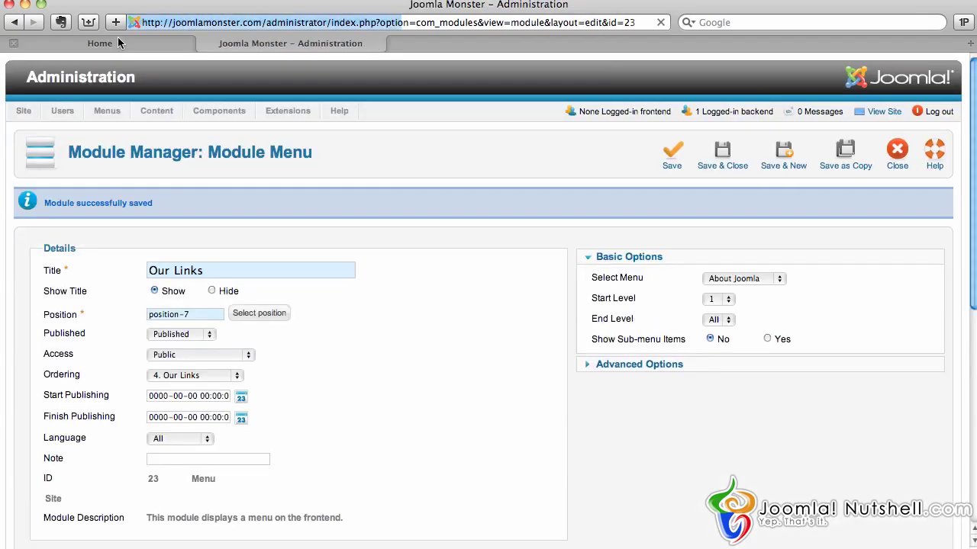
Reload the site home page and inspect the Our Links heading above its four links.
click(117, 40)
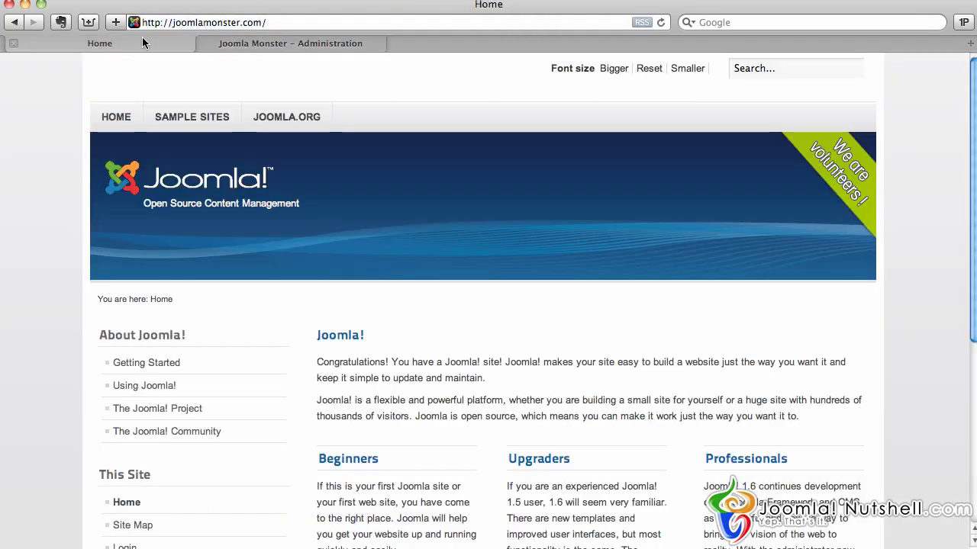
click(661, 22)
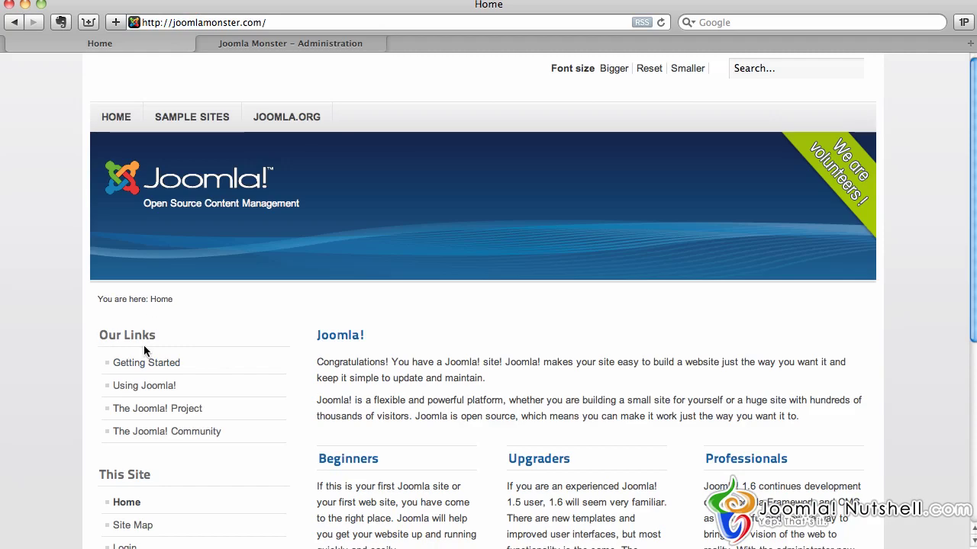
click(228, 47)
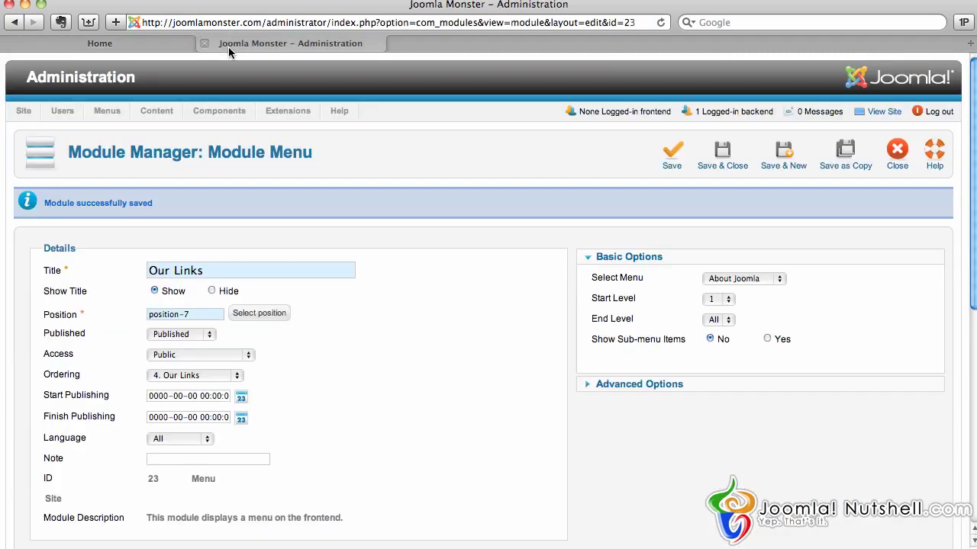
scroll(559, 320, down, 3)
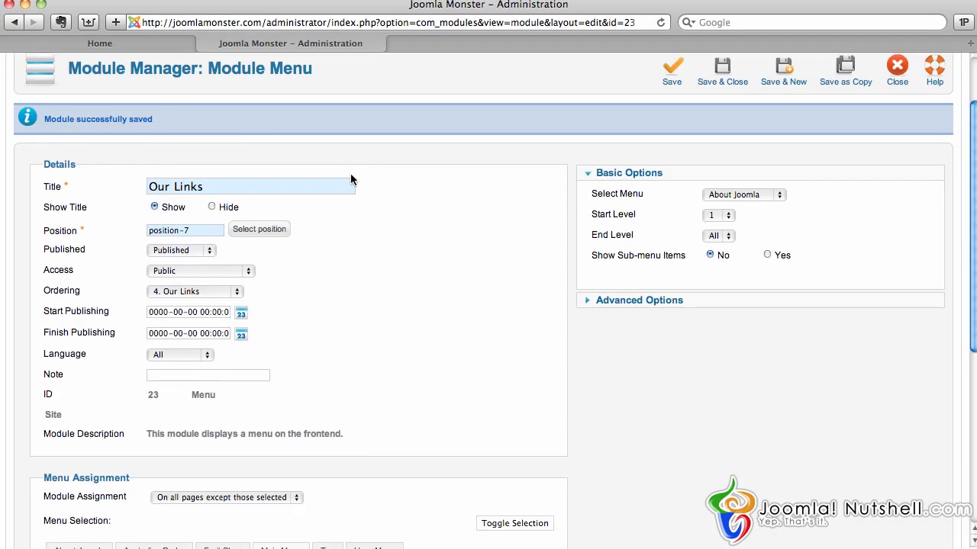
click(129, 39)
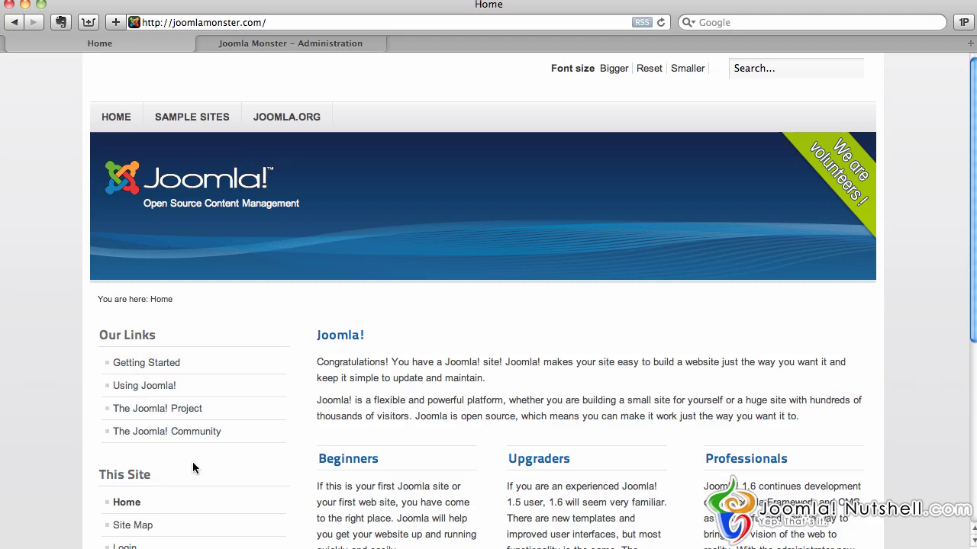
scroll(193, 468, down, 3)
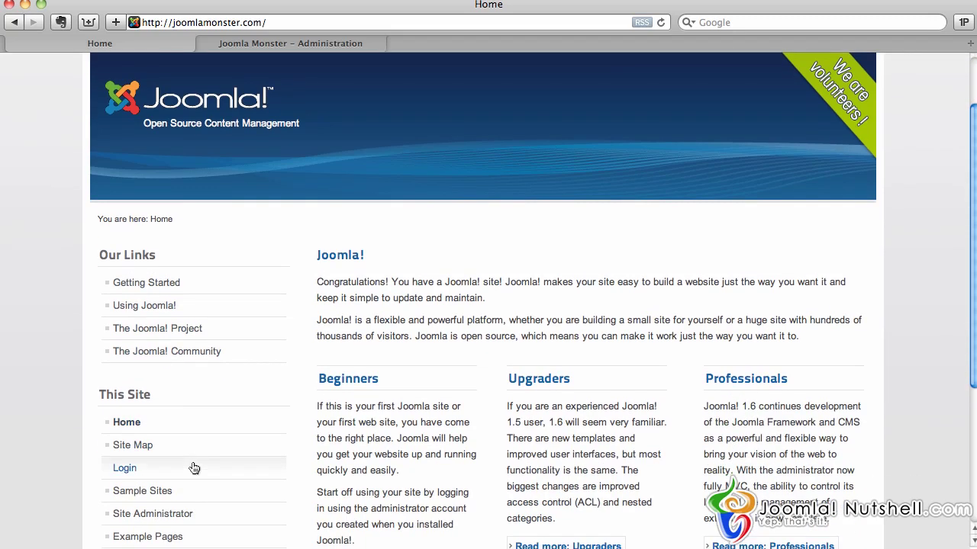
scroll(193, 468, down, 5)
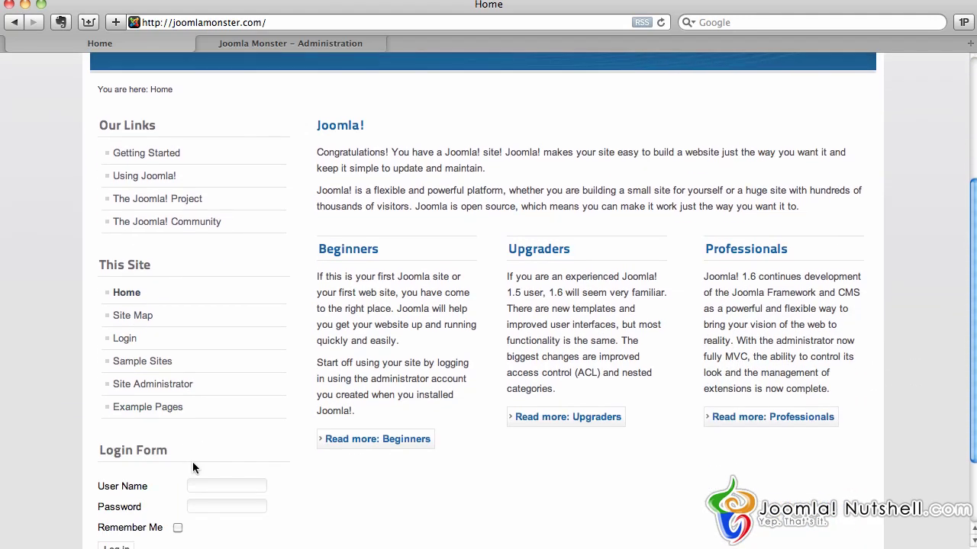
scroll(193, 468, down, 2)
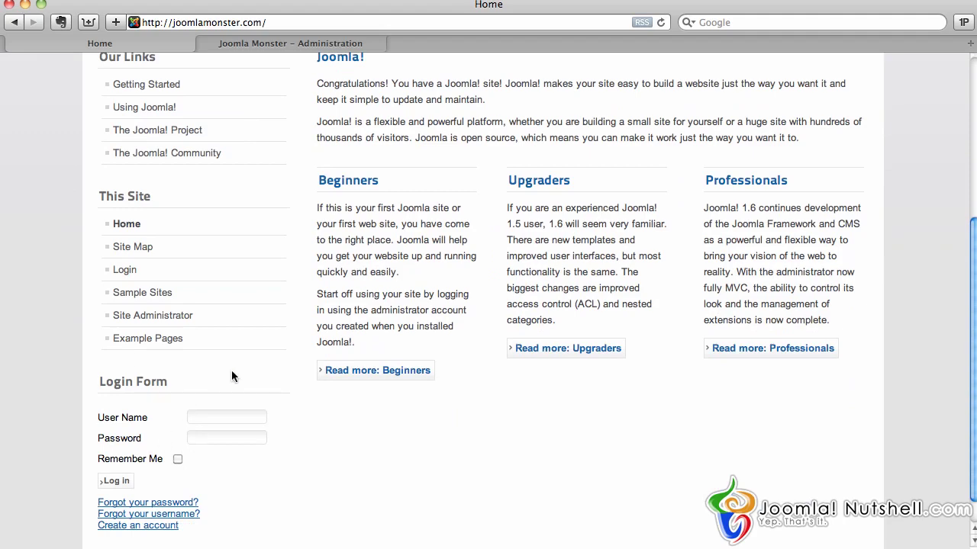
scroll(232, 372, up, 10)
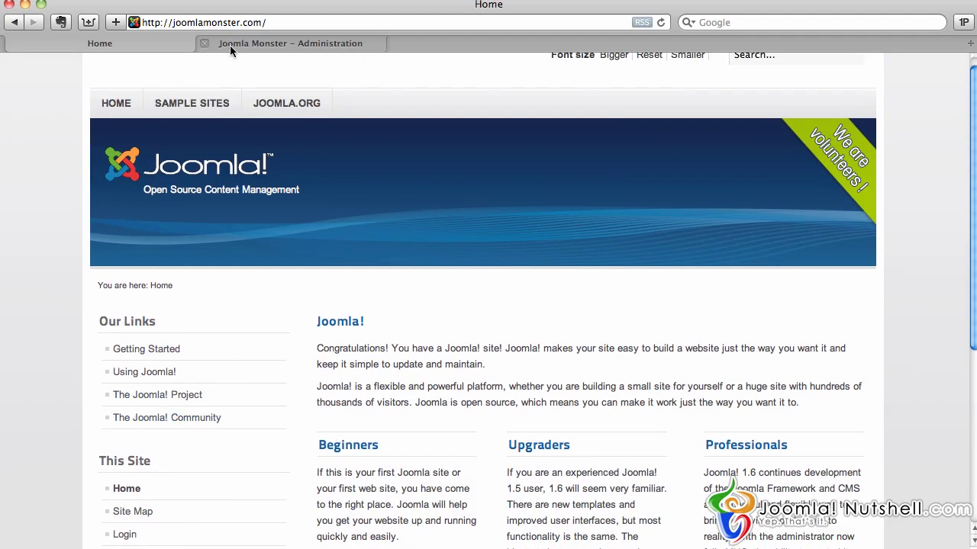
Review the Our Links Ordering (4. Our Links) and Start Publishing date, leaving both unchanged.
click(230, 45)
scroll(879, 121, up, 3)
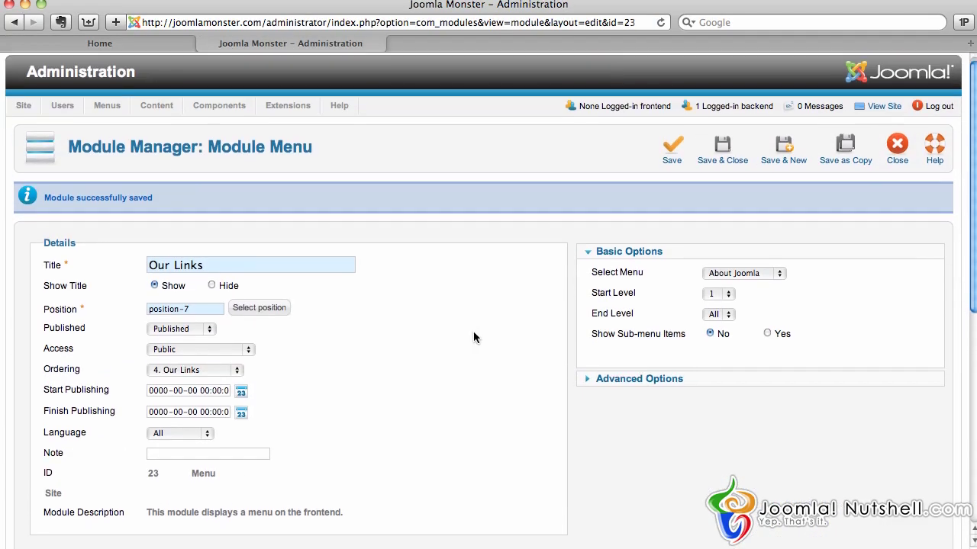
scroll(473, 337, down, 4)
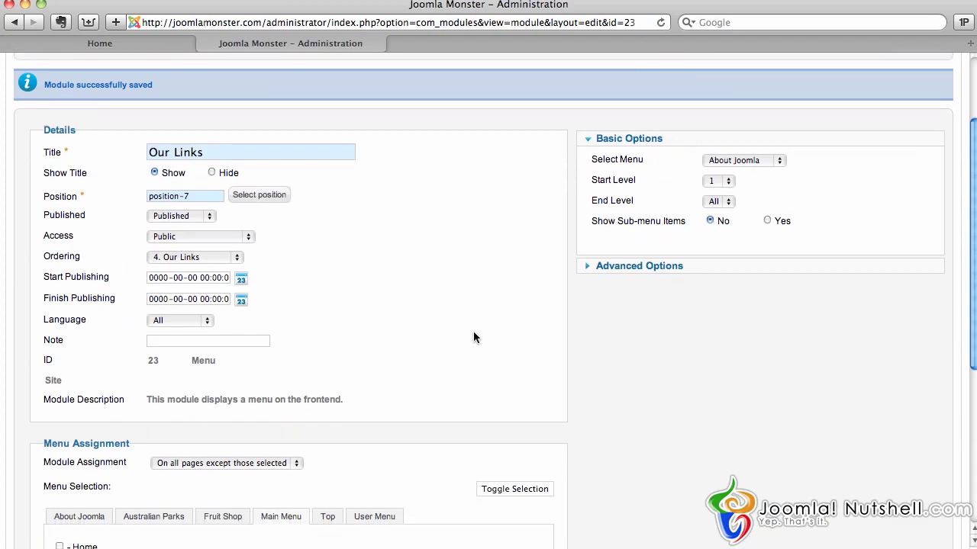
scroll(343, 286, down, 2)
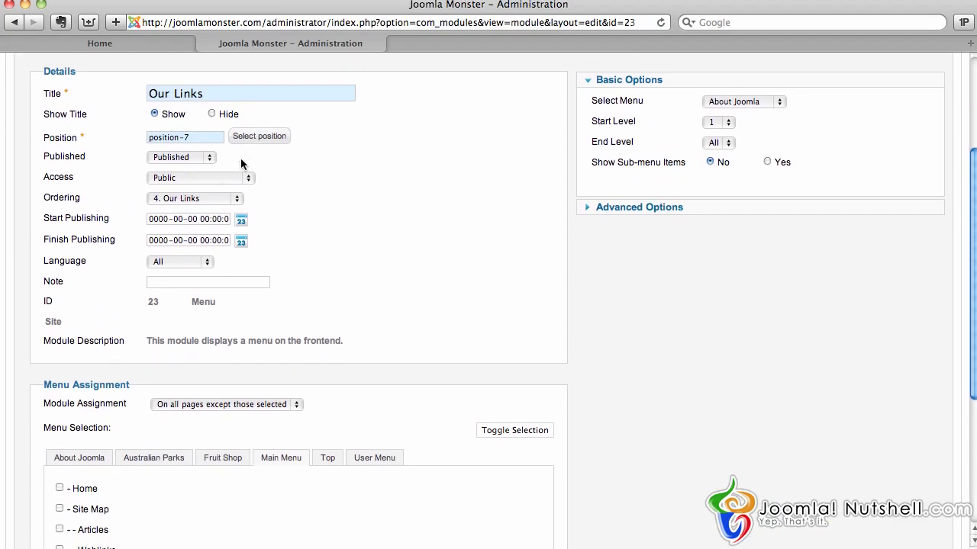
click(234, 202)
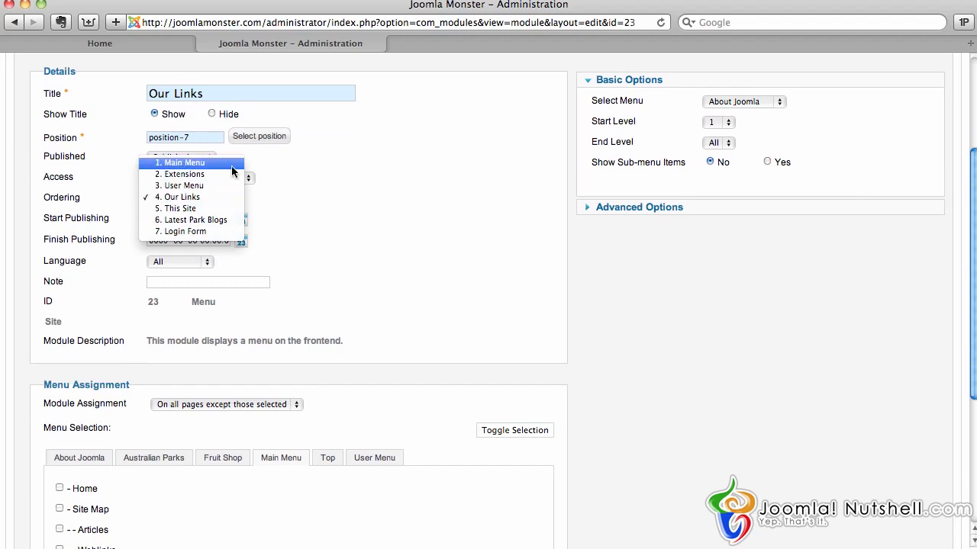
click(360, 173)
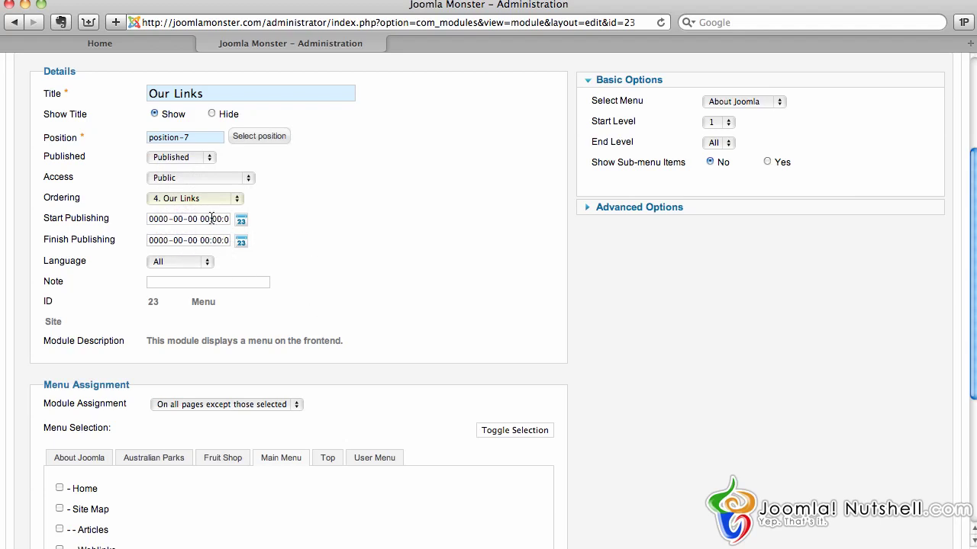
click(239, 221)
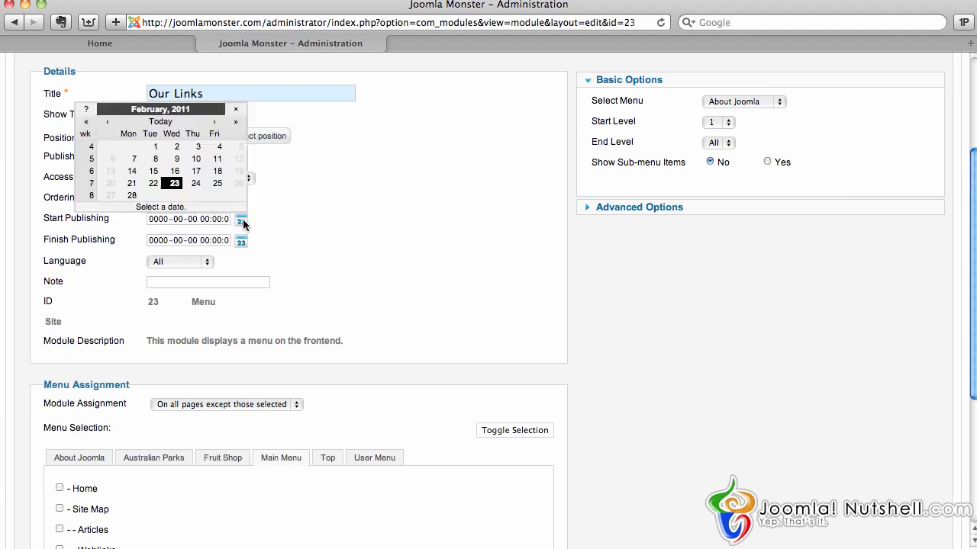
click(342, 203)
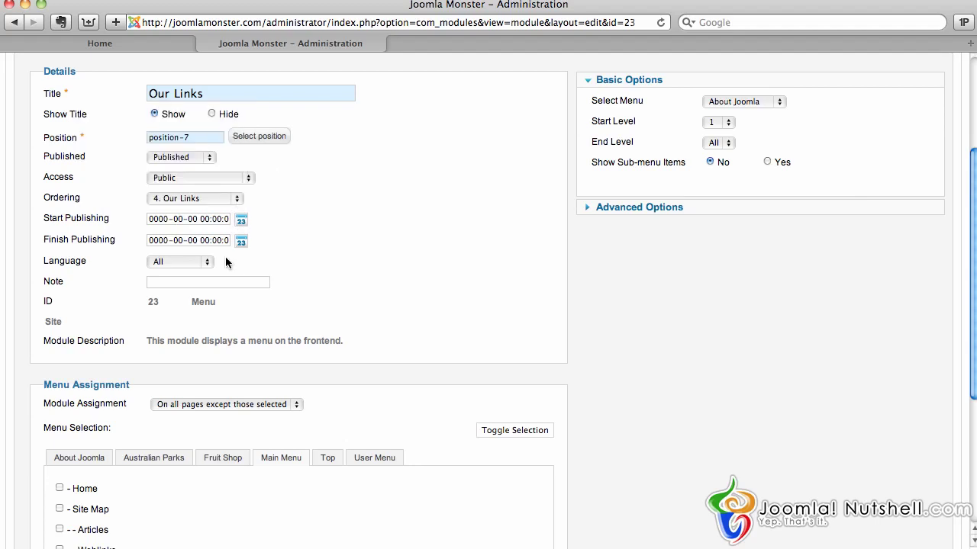
Check the Sample Sites page on the site, then return to the module's Menu Assignment settings.
scroll(225, 261, down, 5)
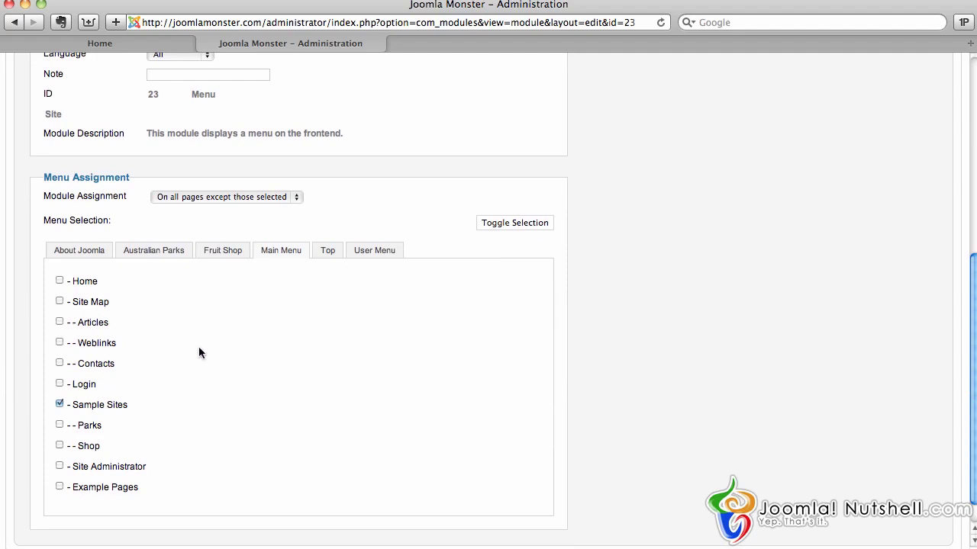
click(99, 43)
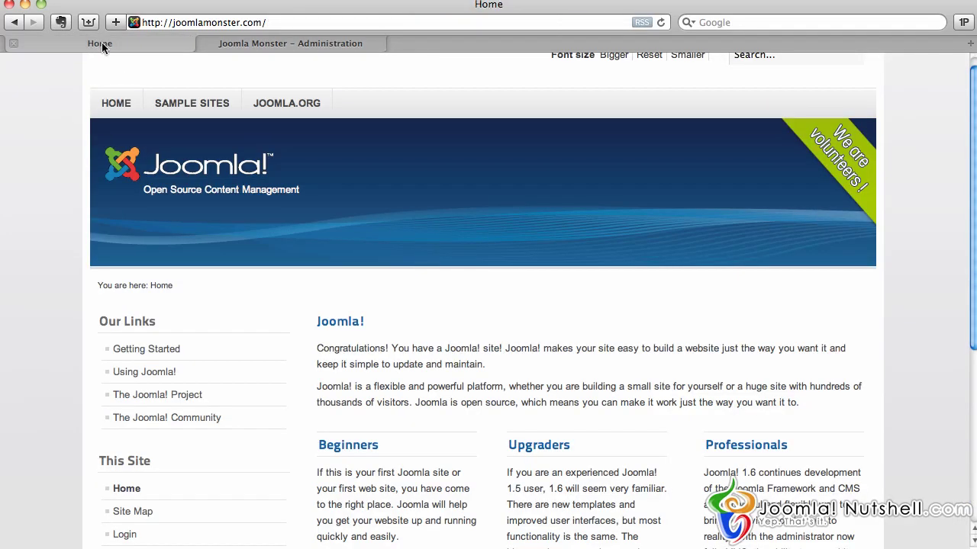
click(190, 105)
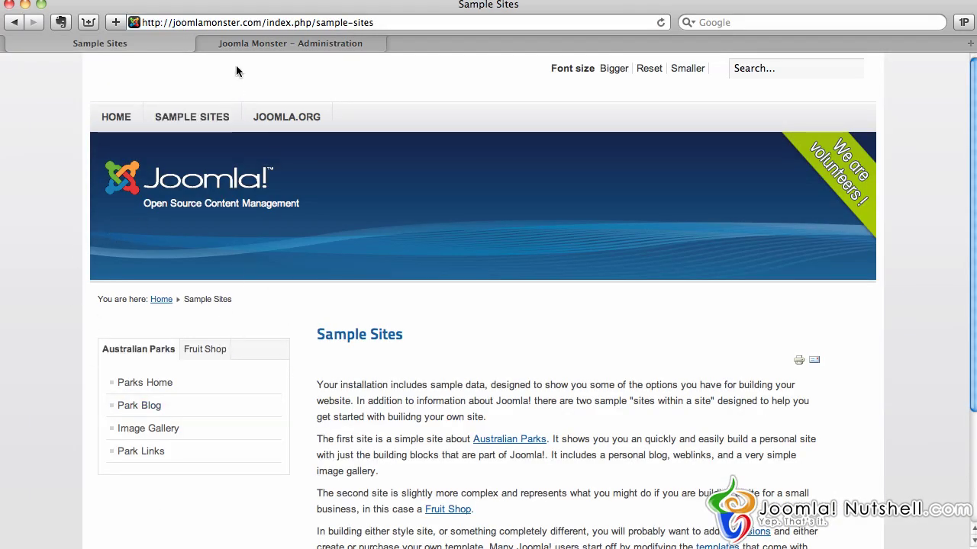
click(239, 42)
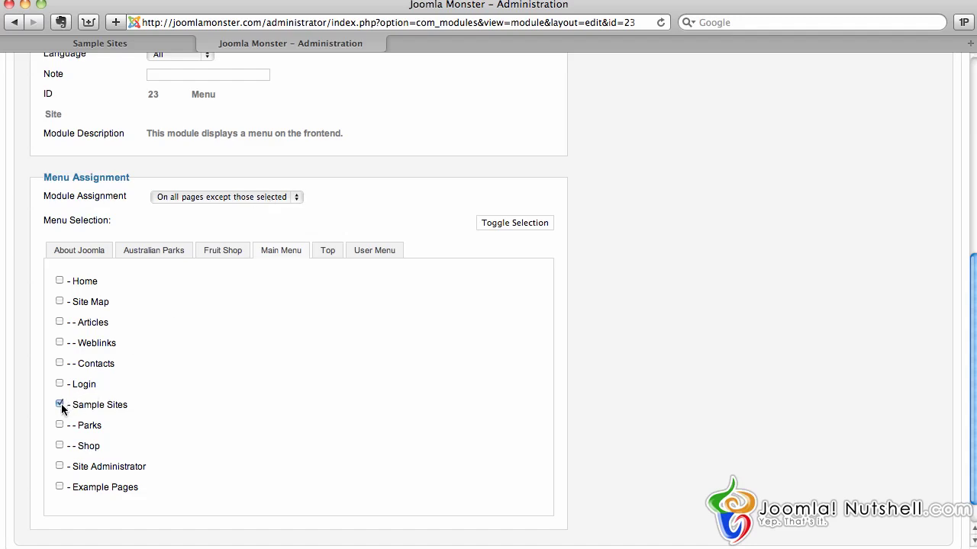
Review Menu Assignment items under About Joomla, Fruit Shop, Main Menu, Top and User Menu.
click(85, 252)
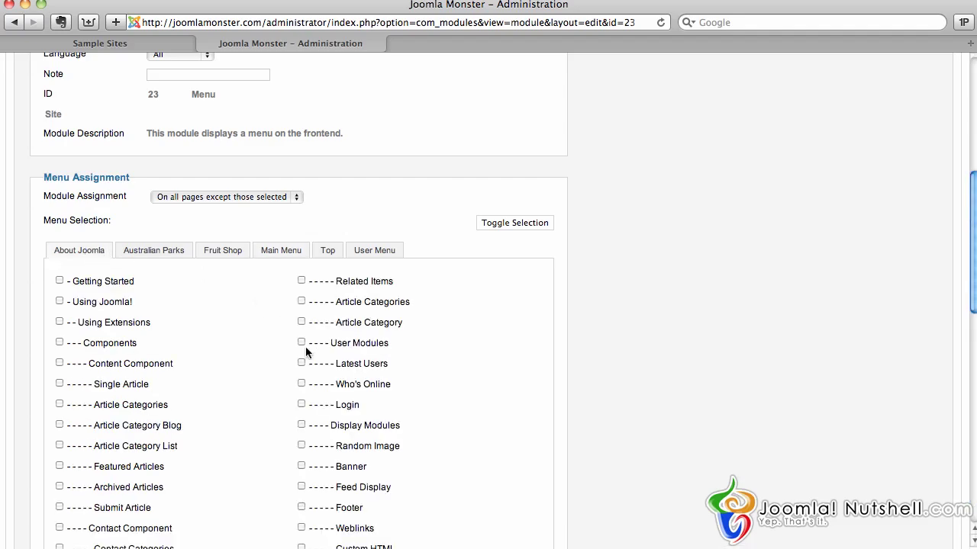
scroll(214, 353, down, 5)
scroll(214, 354, up, 8)
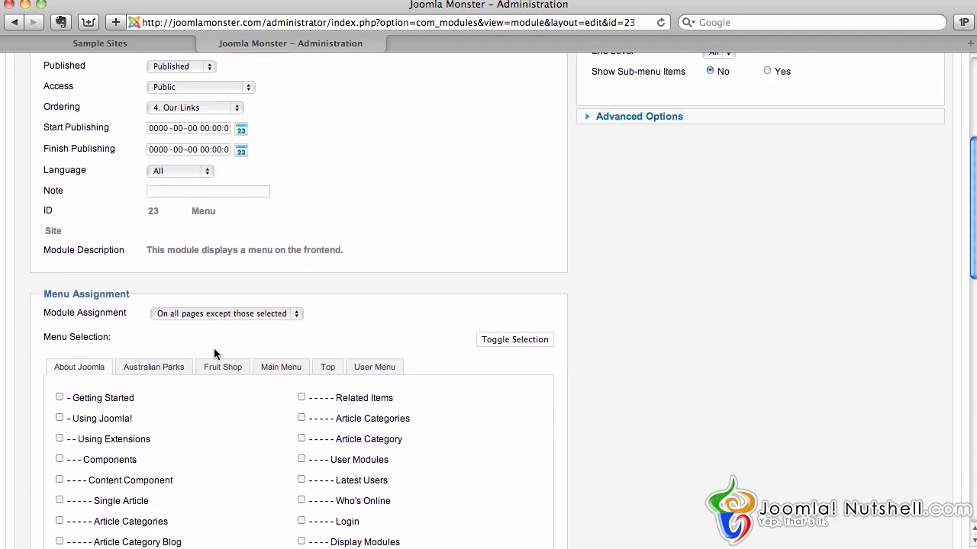
scroll(214, 354, up, 1)
click(241, 383)
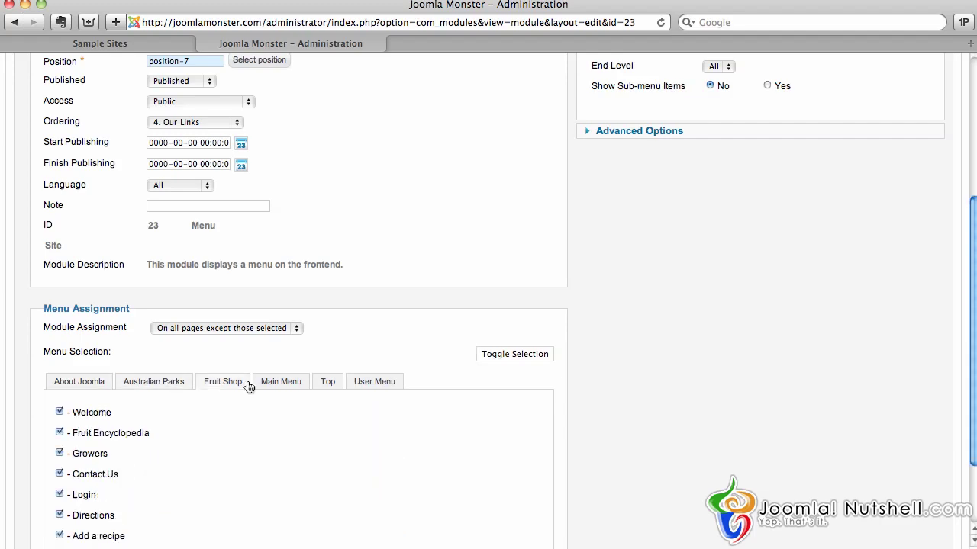
click(282, 385)
click(331, 386)
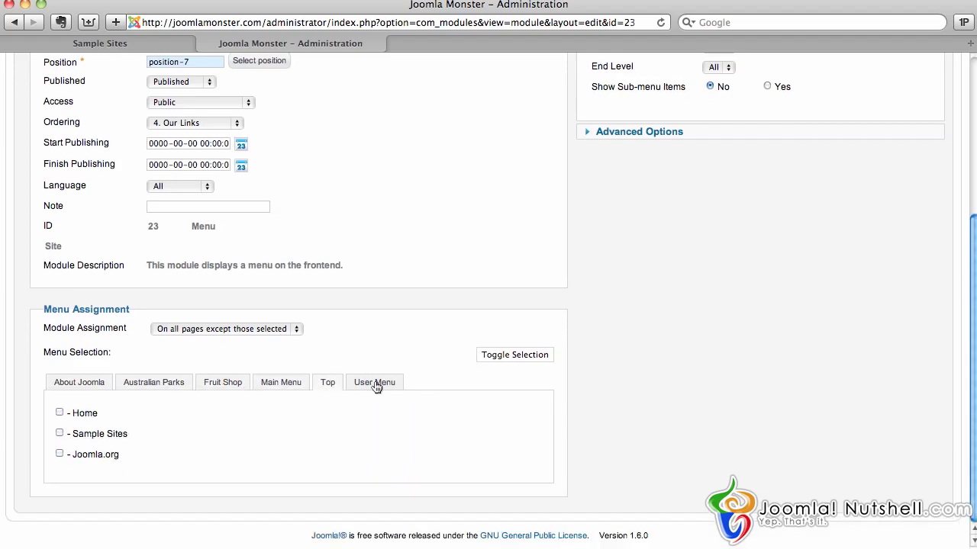
click(376, 384)
scroll(795, 347, up, 8)
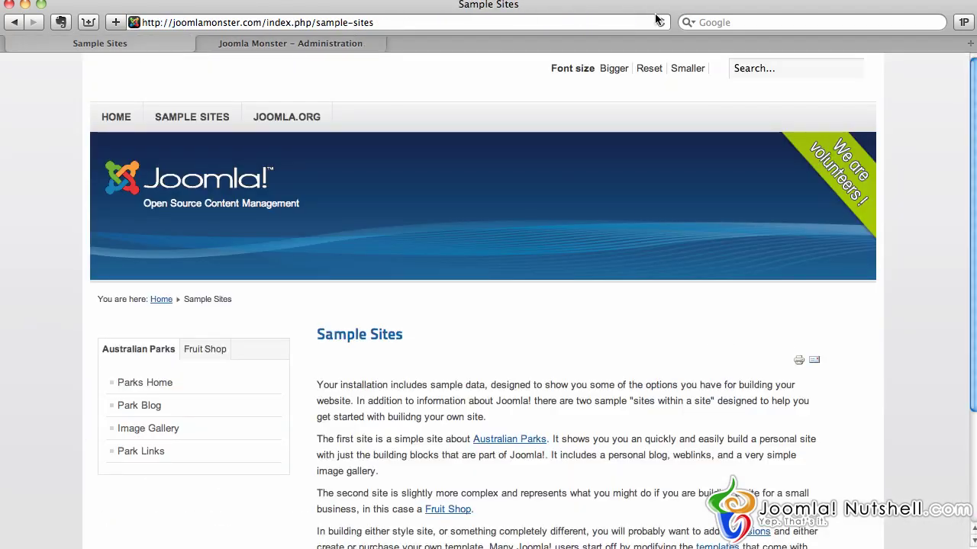
Reload Sample Sites to confirm Our Links appears, then go back to the administrator.
click(661, 23)
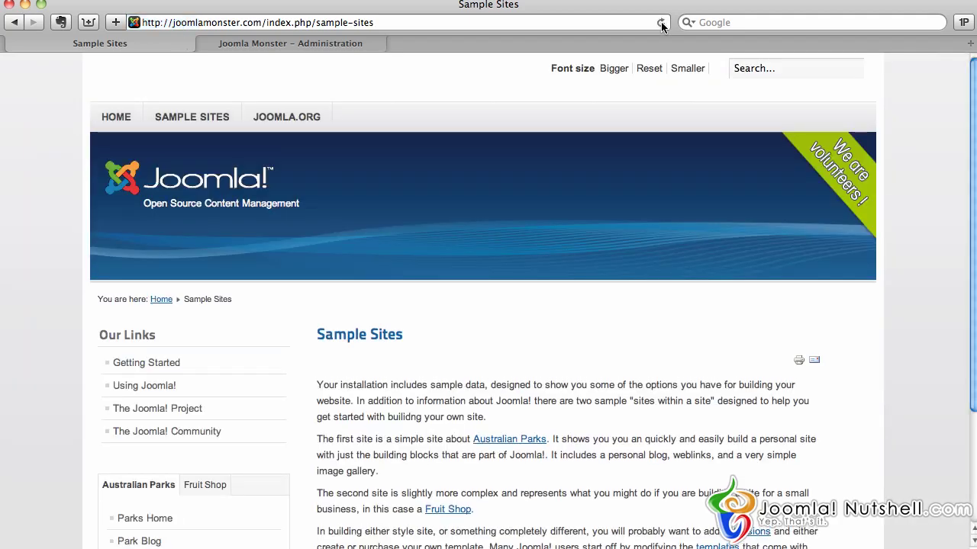
click(265, 42)
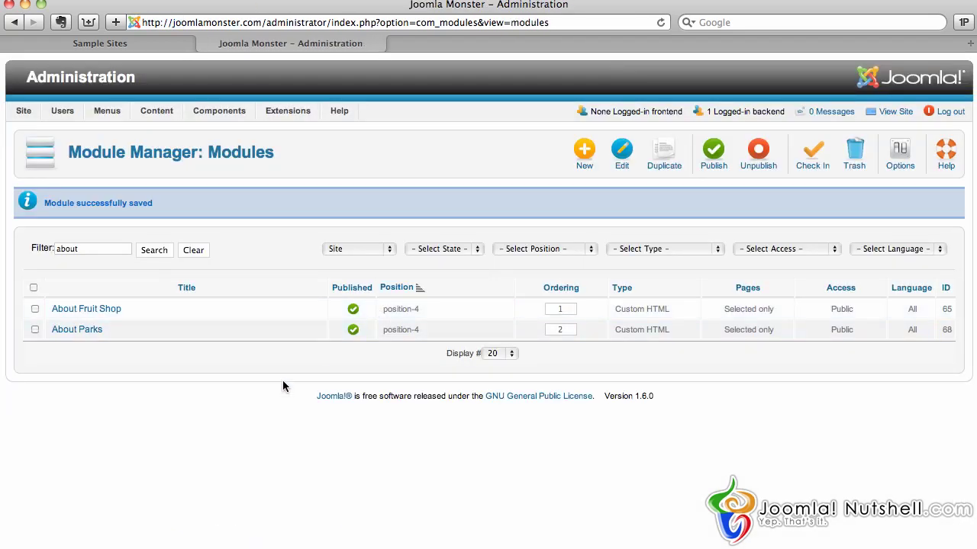
Replace the module filter 'about' with 'our' so only Our Links is listed.
double_click(99, 250)
text(our)
key(Return)
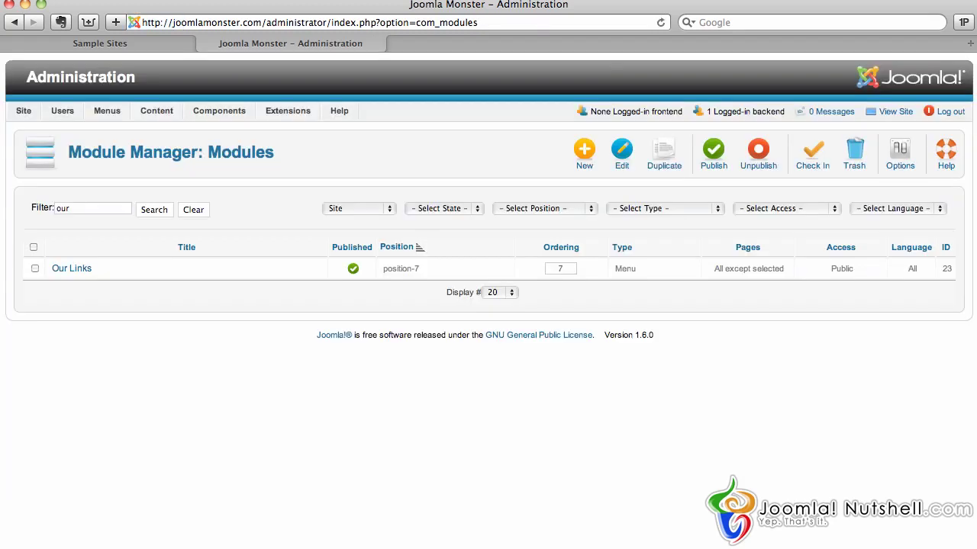